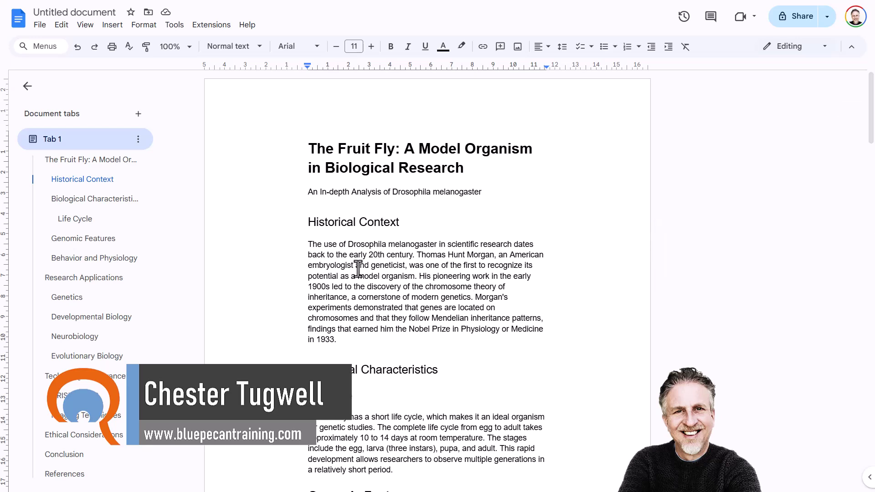
Select the entire fruit fly report and apply Double line spacing from the toolbar.
left_click_drag(307, 244, 377, 347)
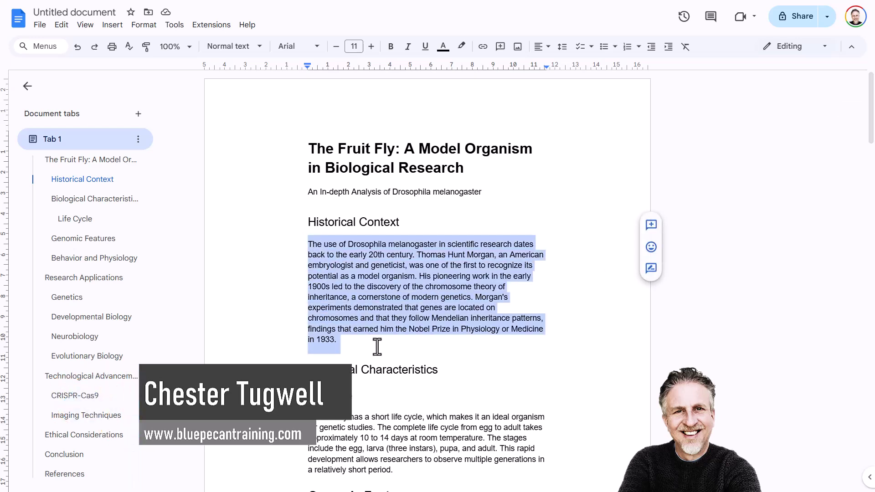
left_click(363, 285)
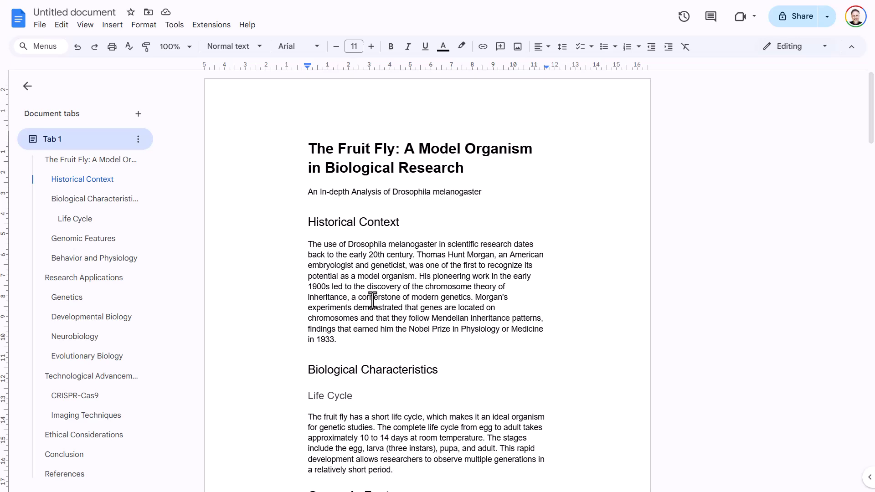
key("ctrl+a")
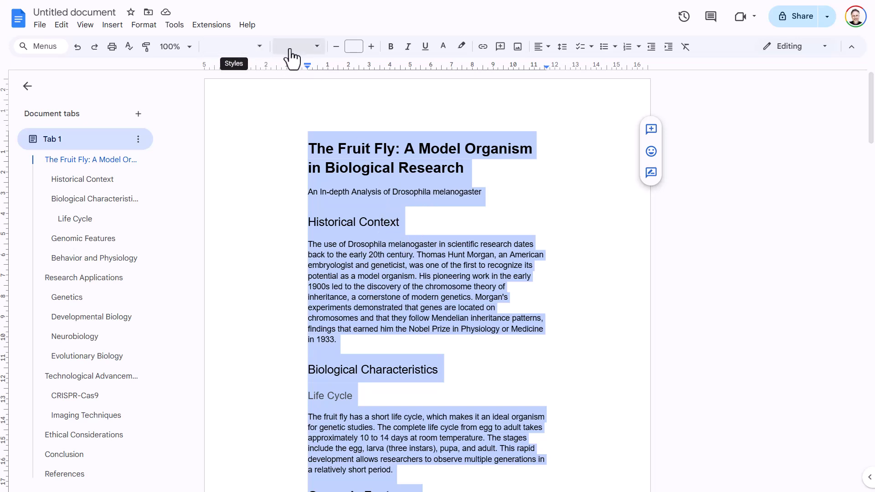
left_click(562, 47)
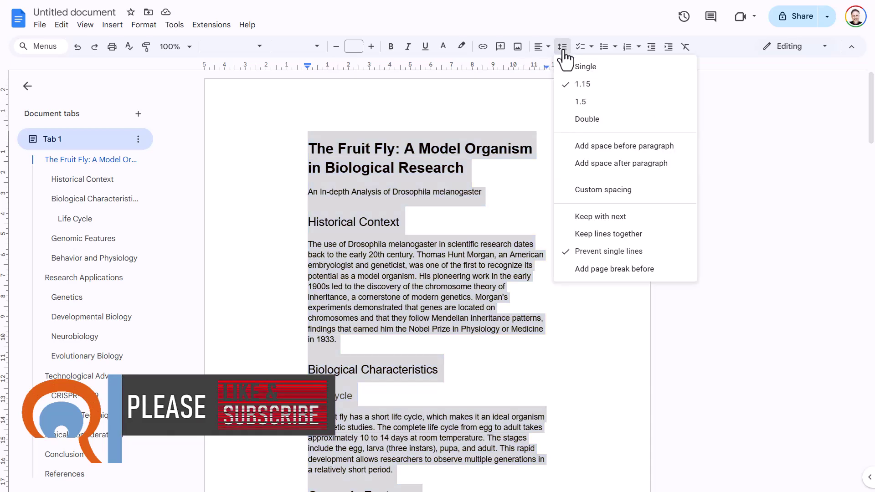
left_click(579, 122)
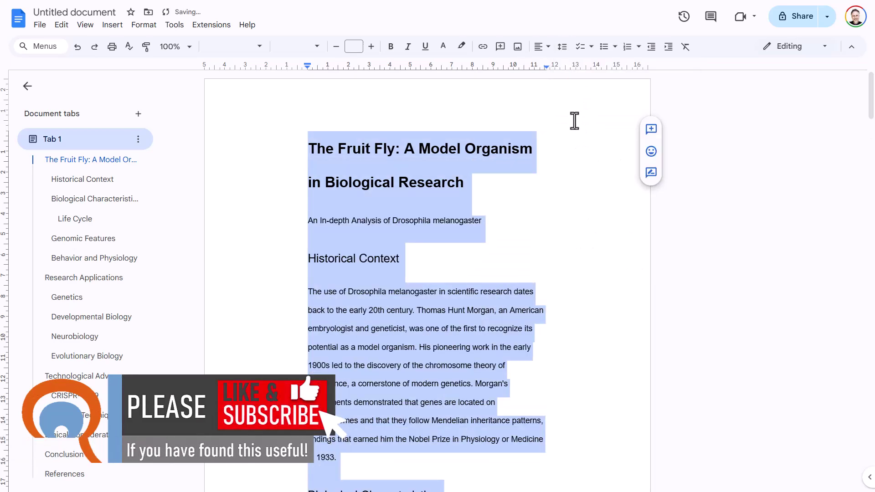
Reapply Double line spacing to all text, through Conclusion and References, via the Format menu.
key("ctrl+z")
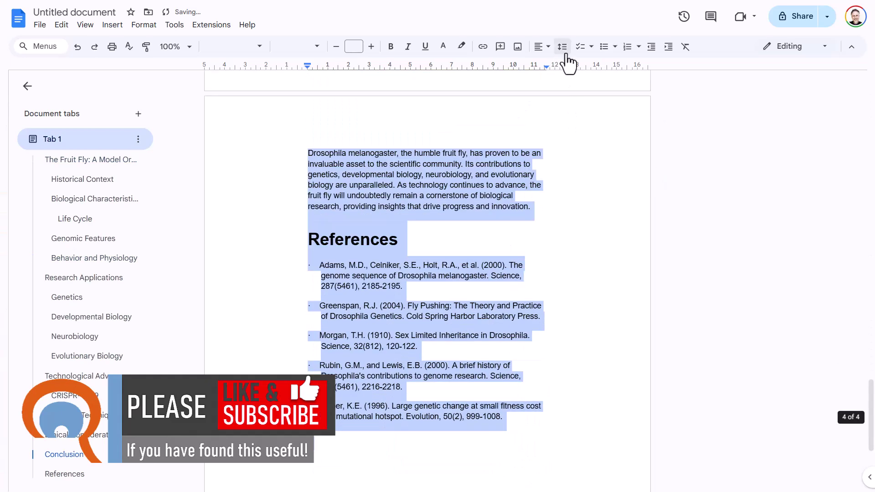
left_click(141, 28)
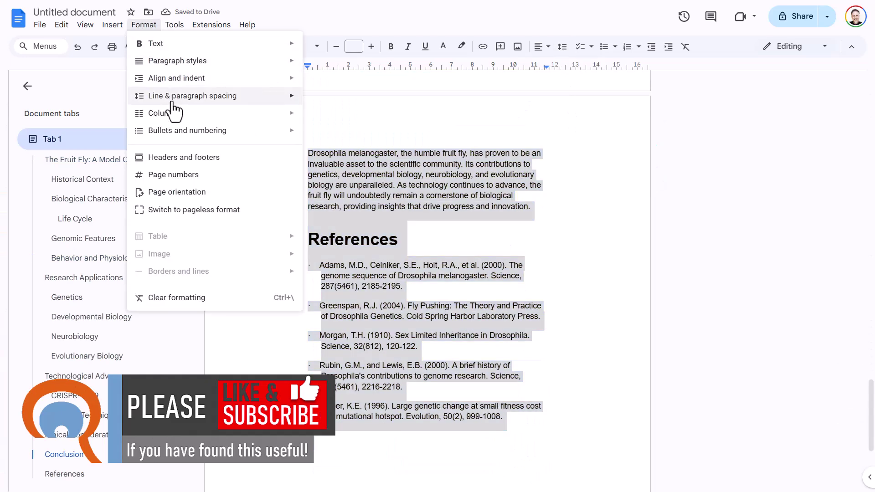
mouse_move(192, 97)
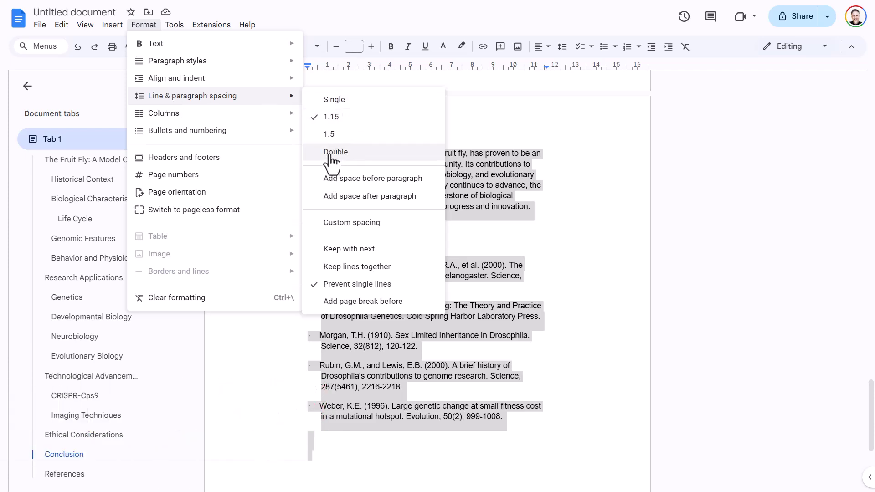
left_click(332, 152)
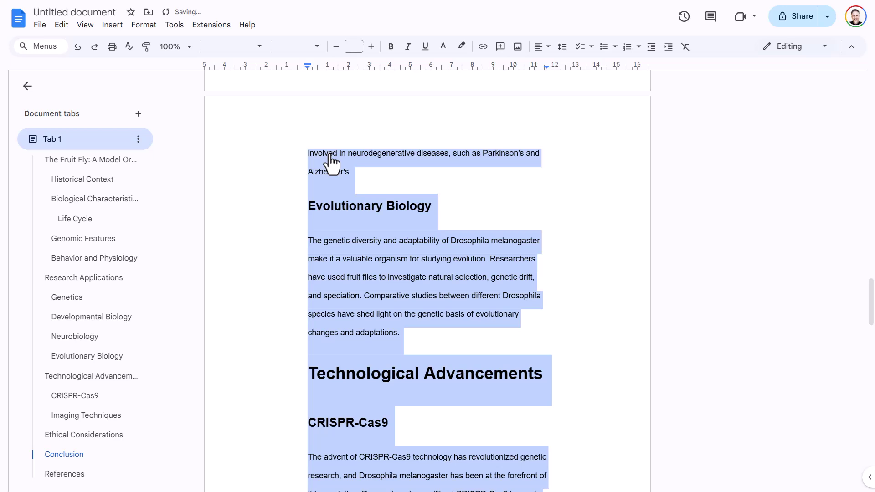